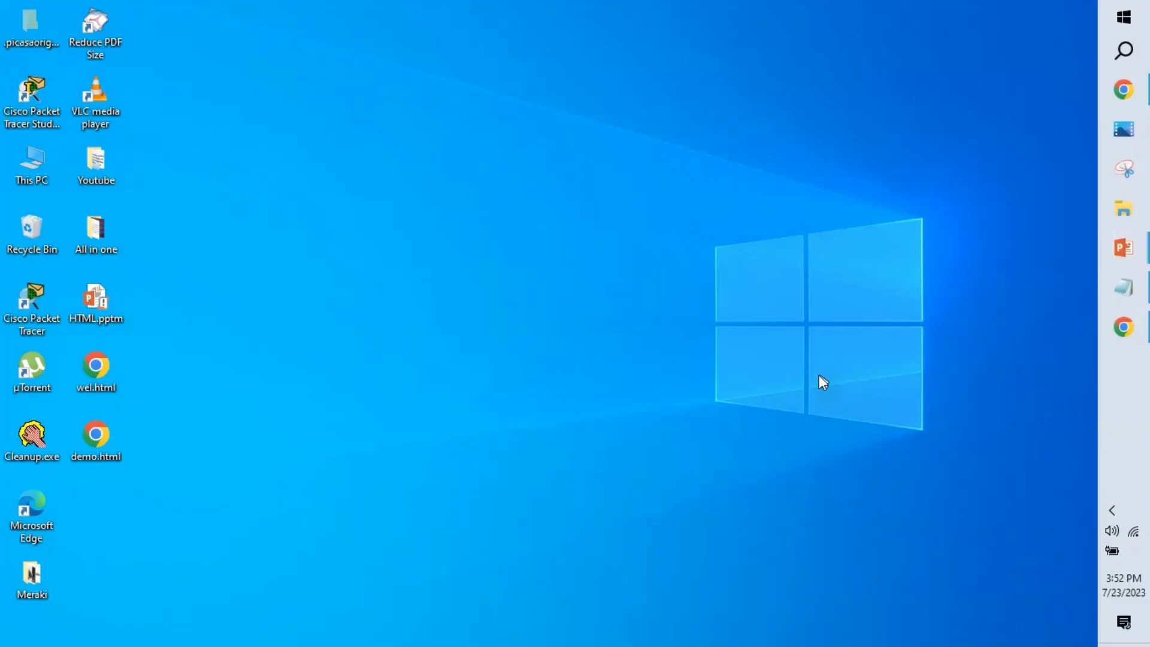
Search 'wind' from the taskbar and launch Windows Security to its Security at a glance page
left_click(1113, 512)
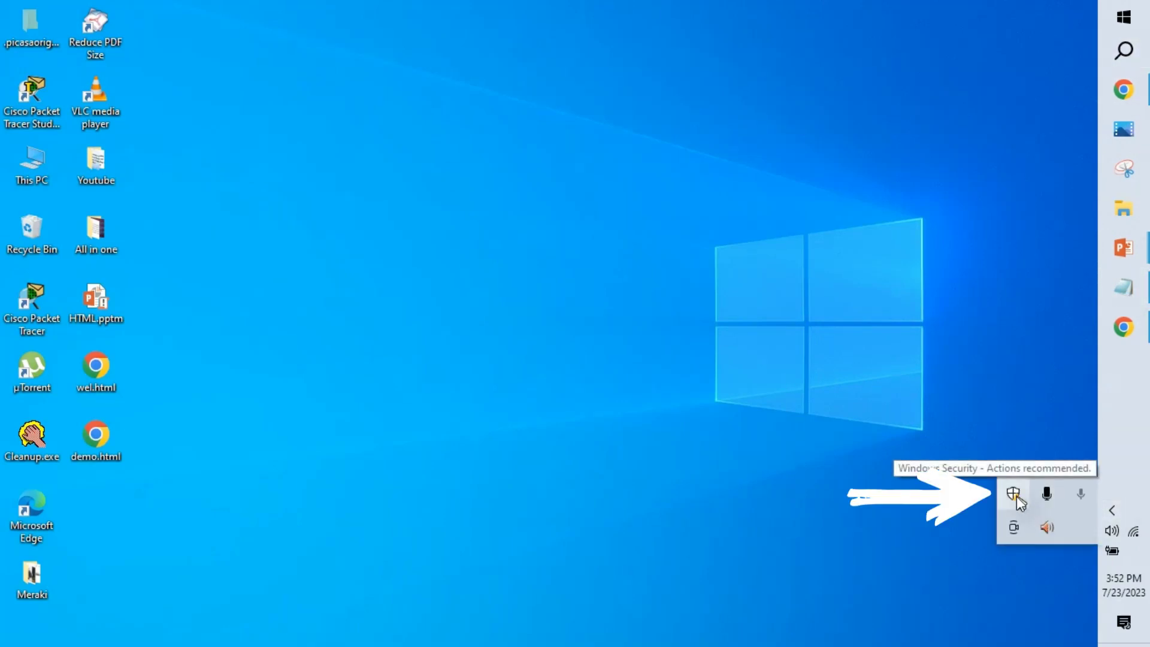
left_click(1121, 53)
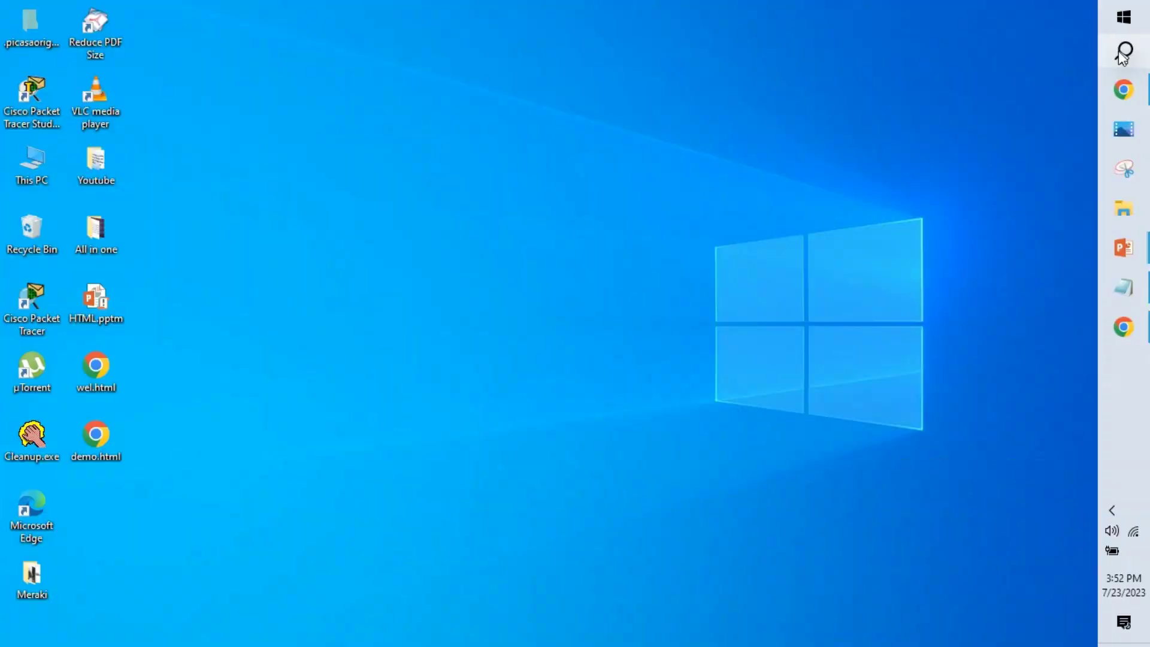
type("wind")
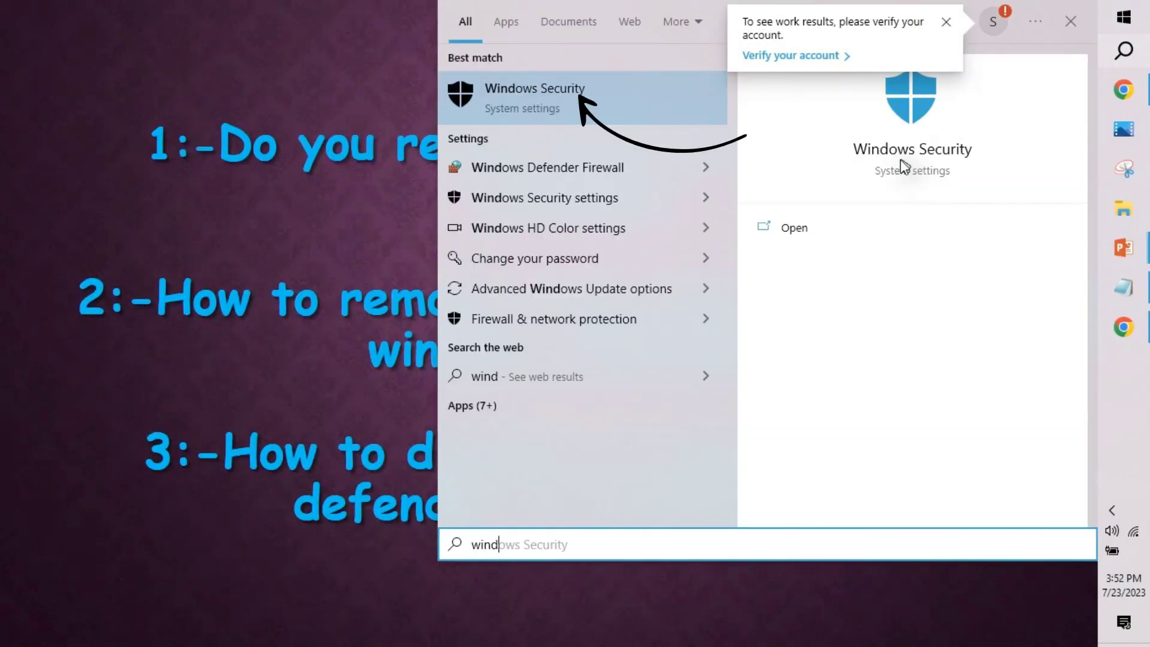
left_click(531, 117)
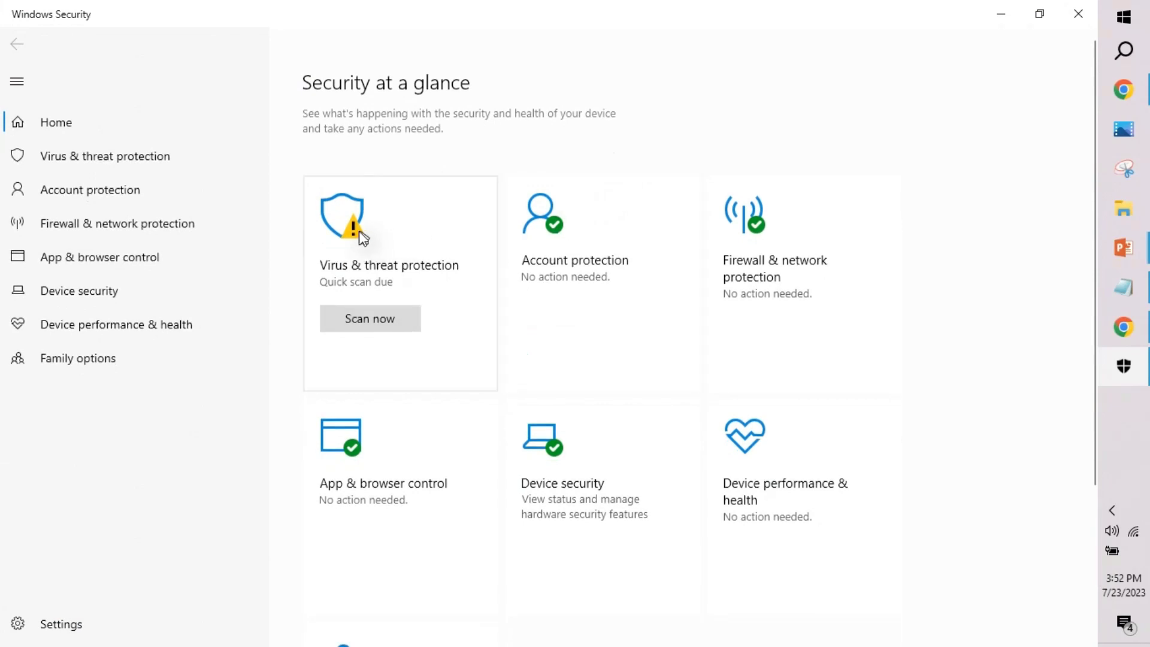
Minimize the Windows Security window to reveal the desktop
mouse_move(1137, 266)
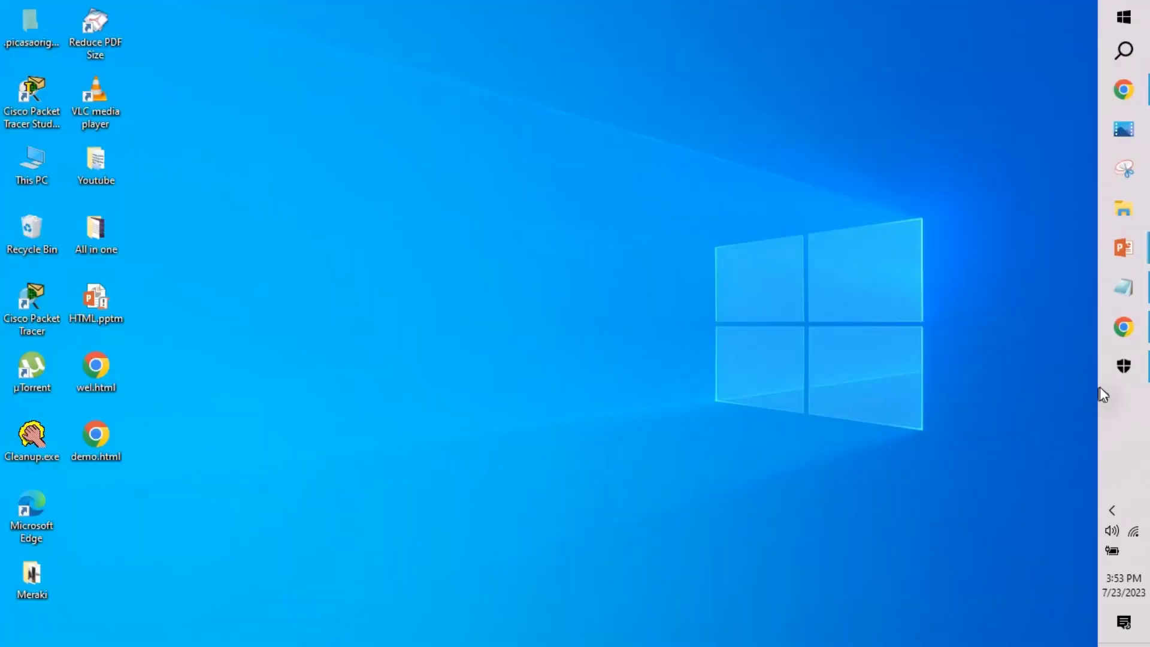
Select Custom scan in Virus & threat protection's Scan options
left_click(1120, 375)
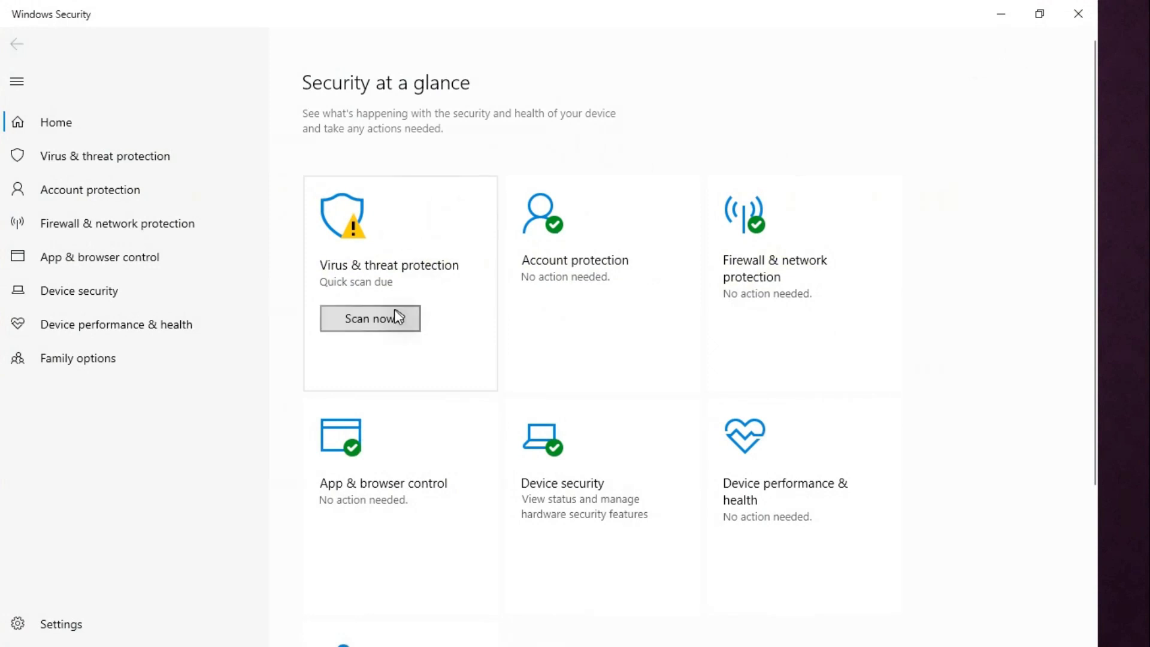
left_click(393, 264)
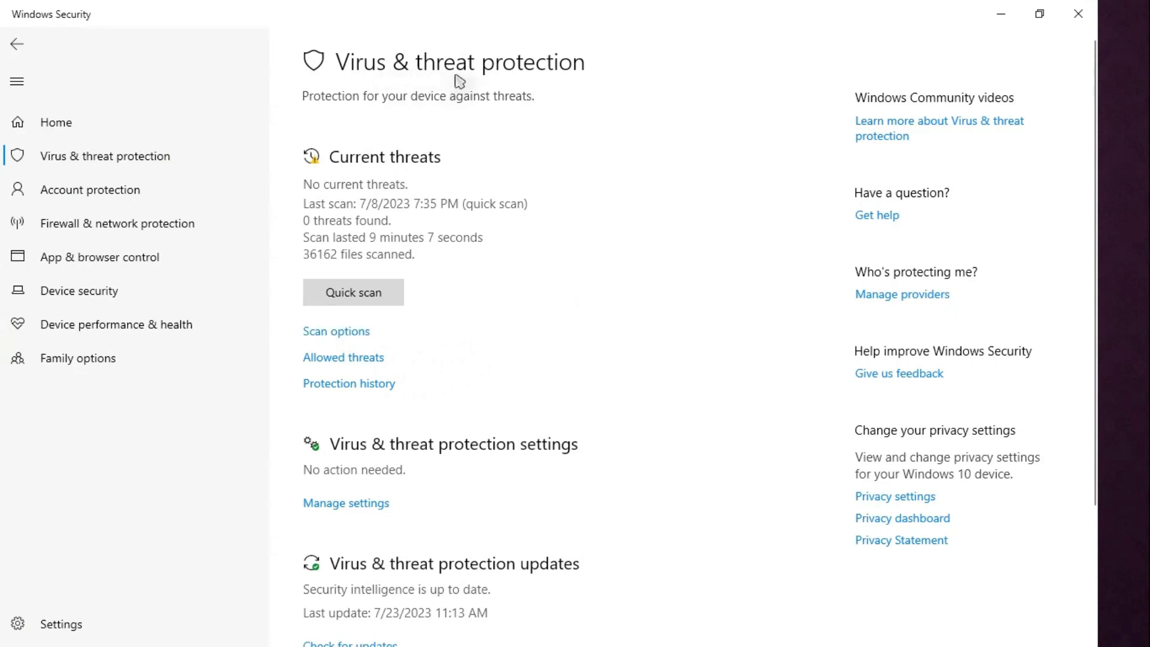
left_click(346, 332)
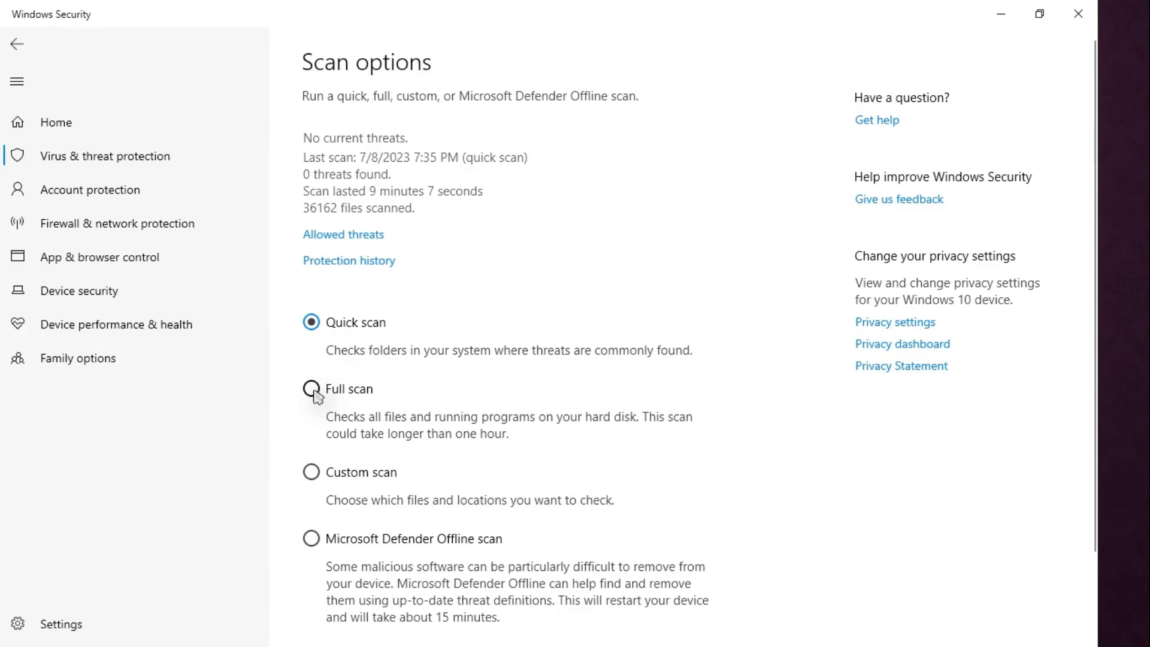
left_click(313, 472)
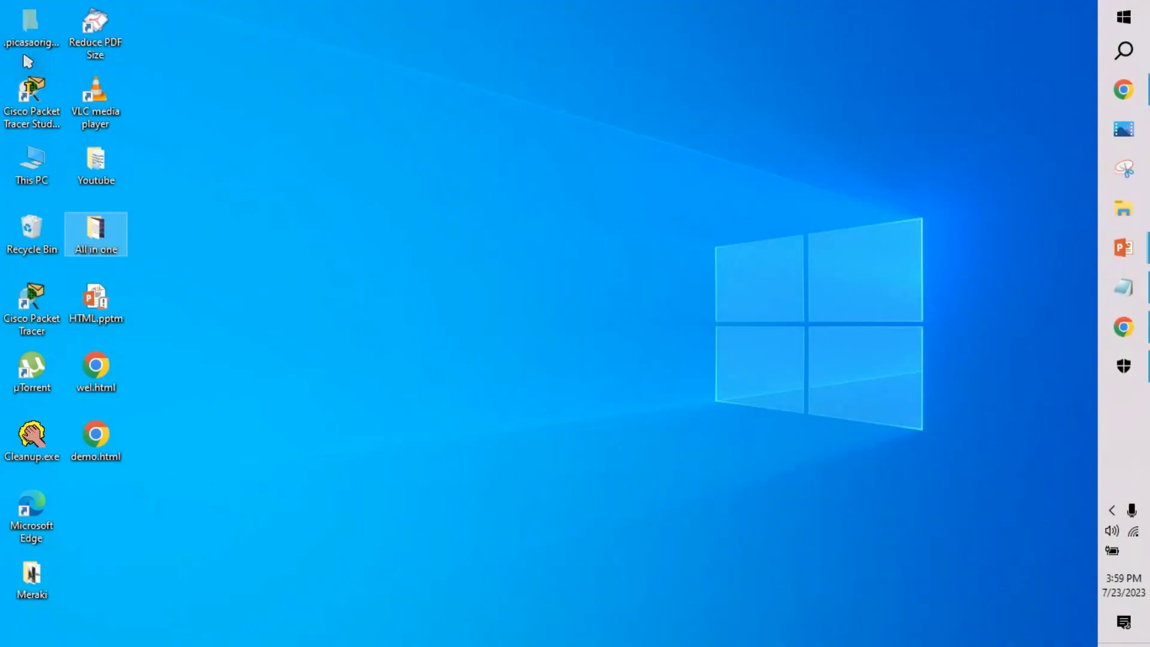
Run Scan with Microsoft Defender on the desktop 'All in one' folder
right_click(99, 232)
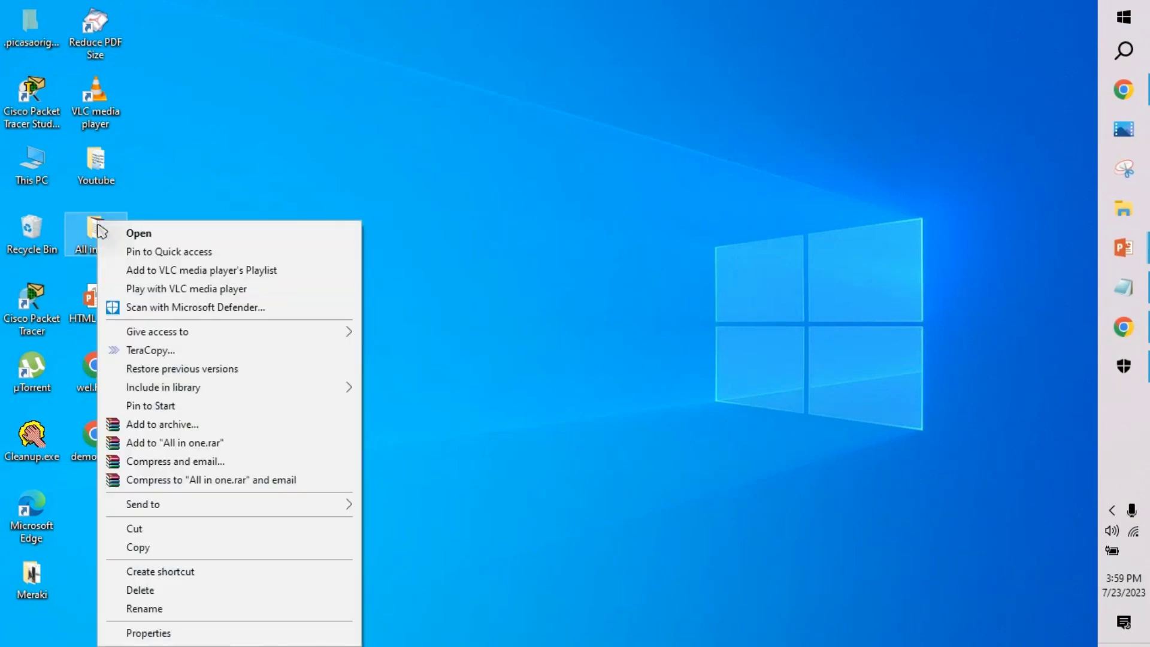
left_click(155, 316)
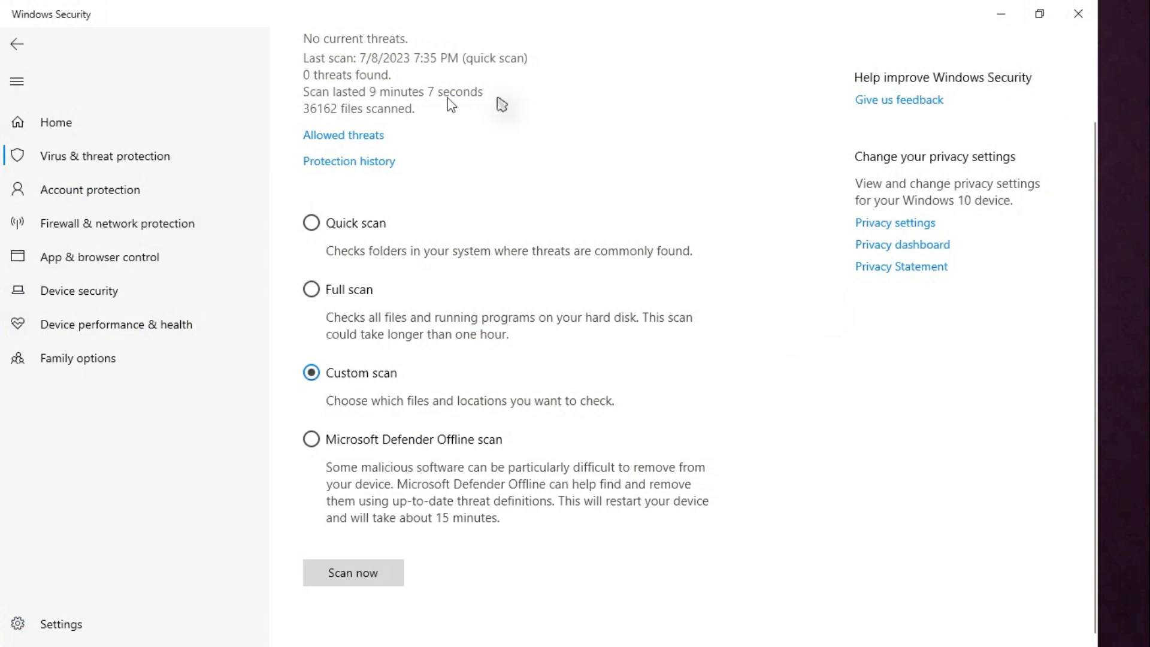
Go from Home to the Virus & threat protection Manage settings page, showing Real-time protection On
left_click(58, 109)
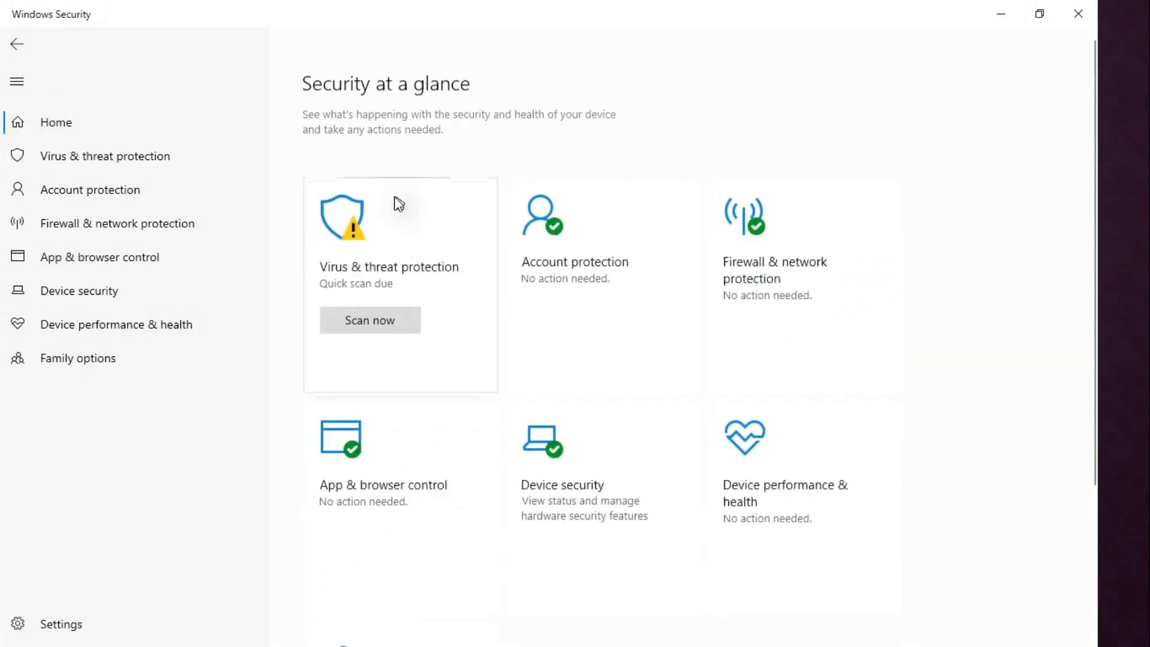
left_click(449, 266)
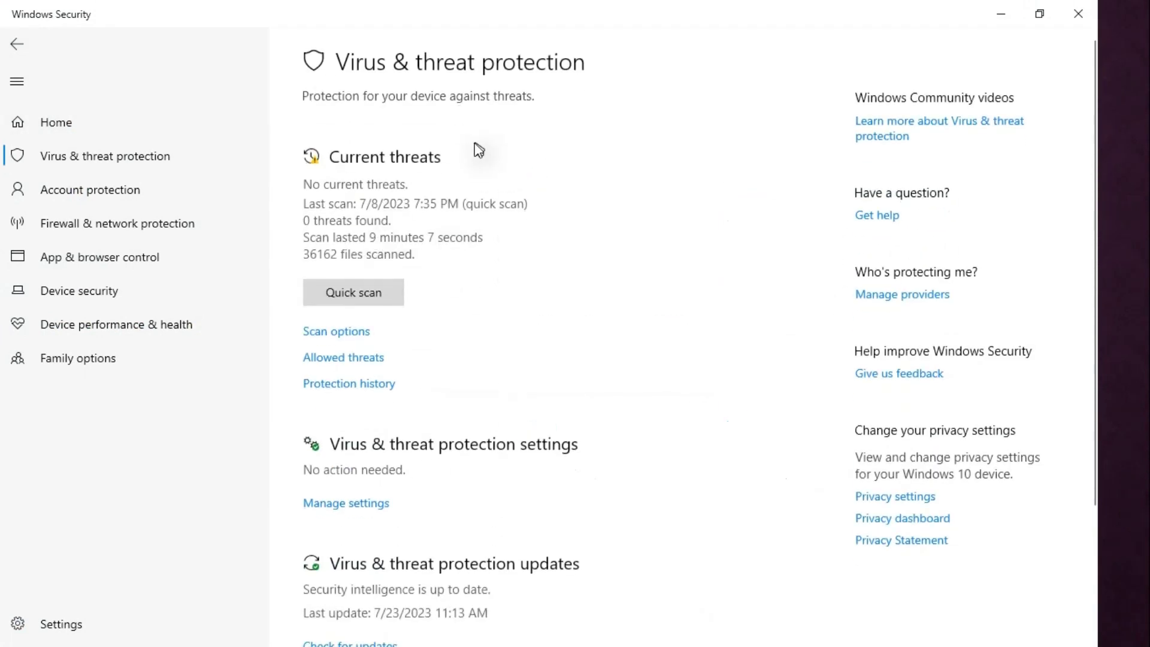
left_click(362, 506)
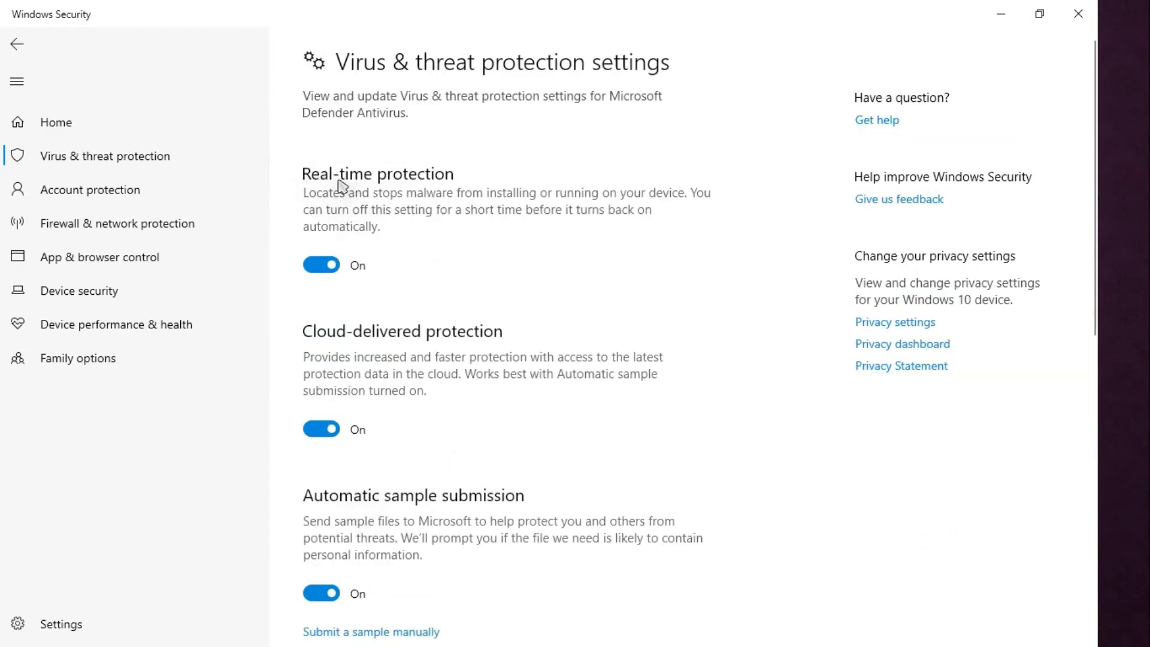
left_click(326, 266)
Switch the Real-time protection toggle from On to Off
left_click(322, 265)
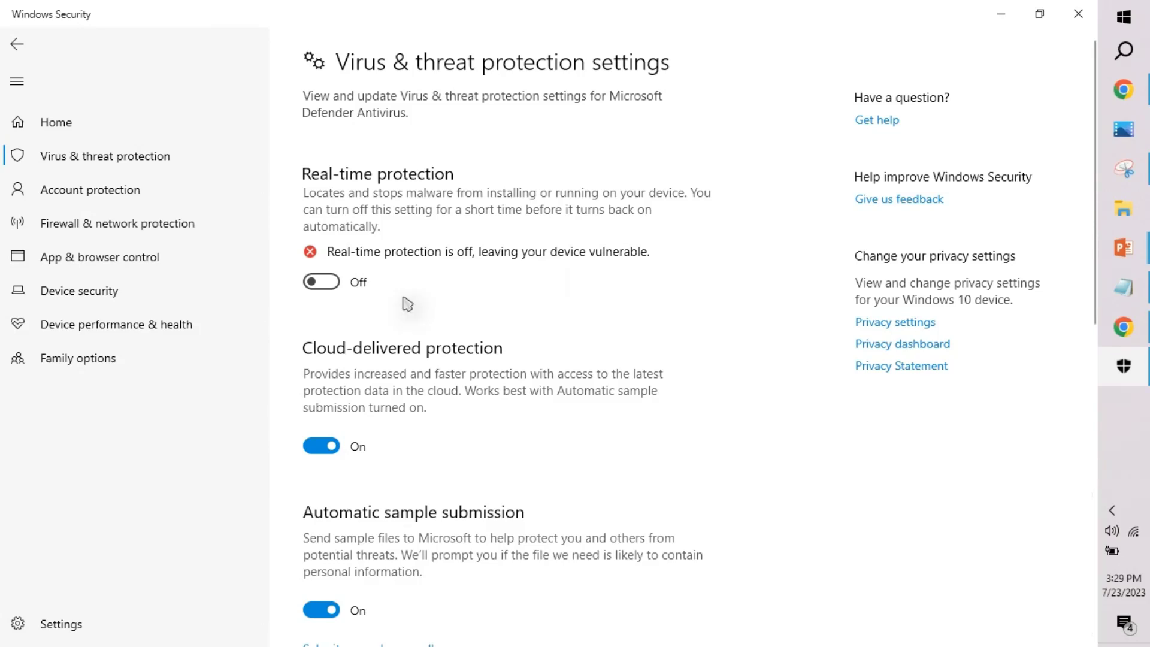
Launch Registry Editor from a 'reg' search, maximize it, and expand HKEY_LOCAL_MACHINE
left_click(1124, 50)
type("reg")
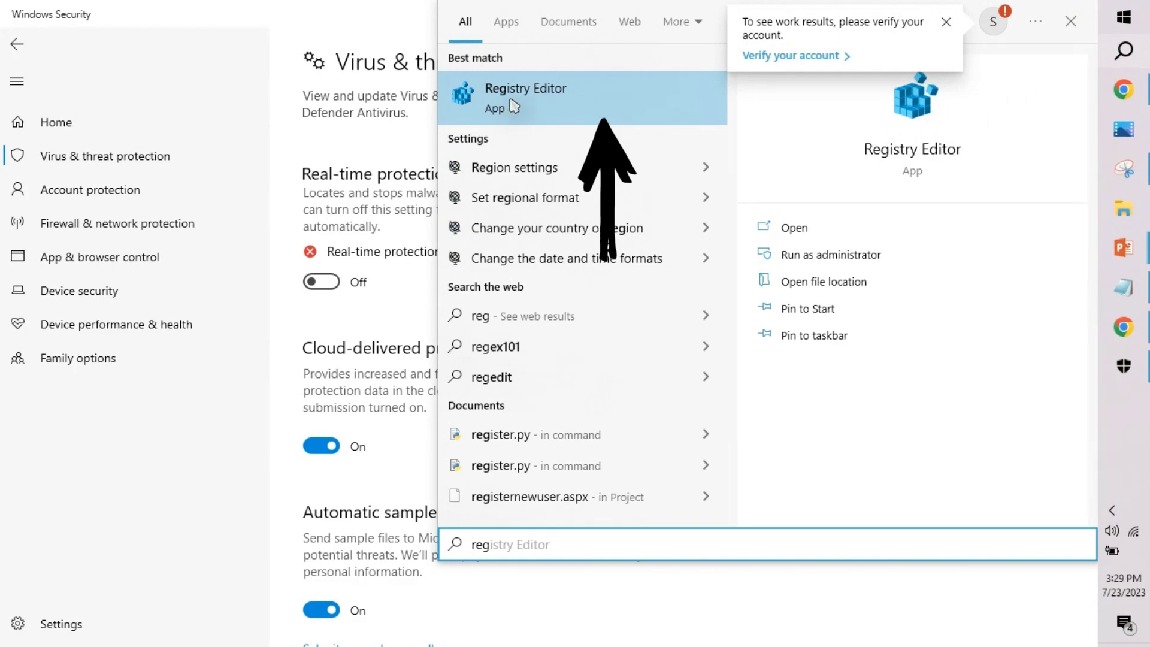
left_click(536, 106)
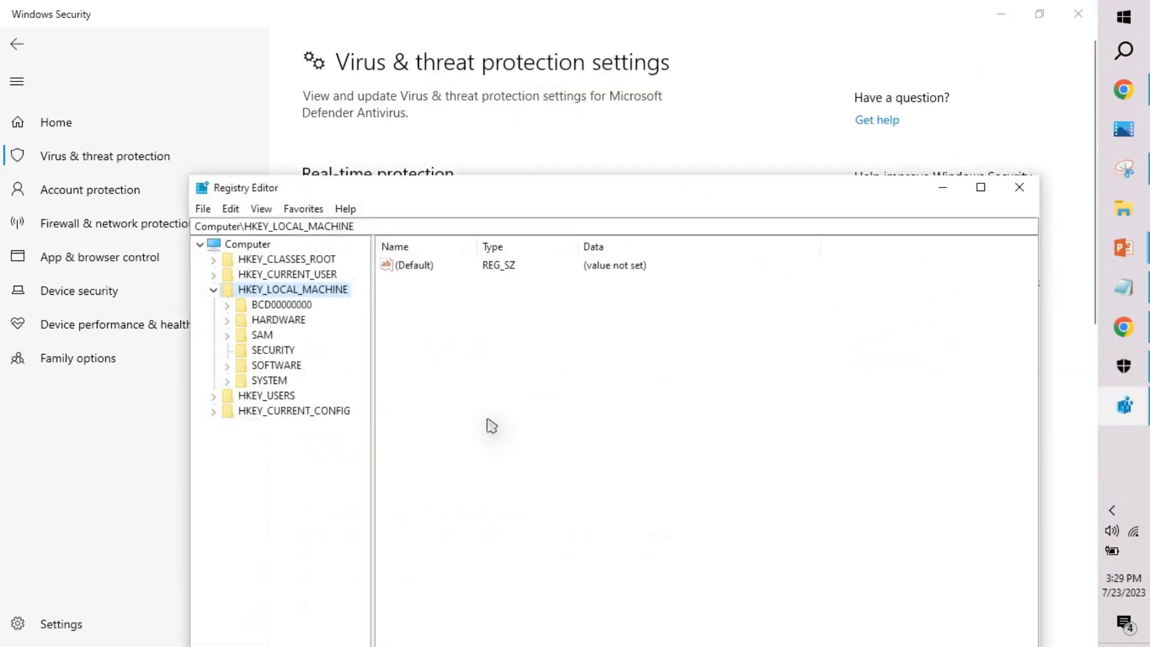
left_click(974, 193)
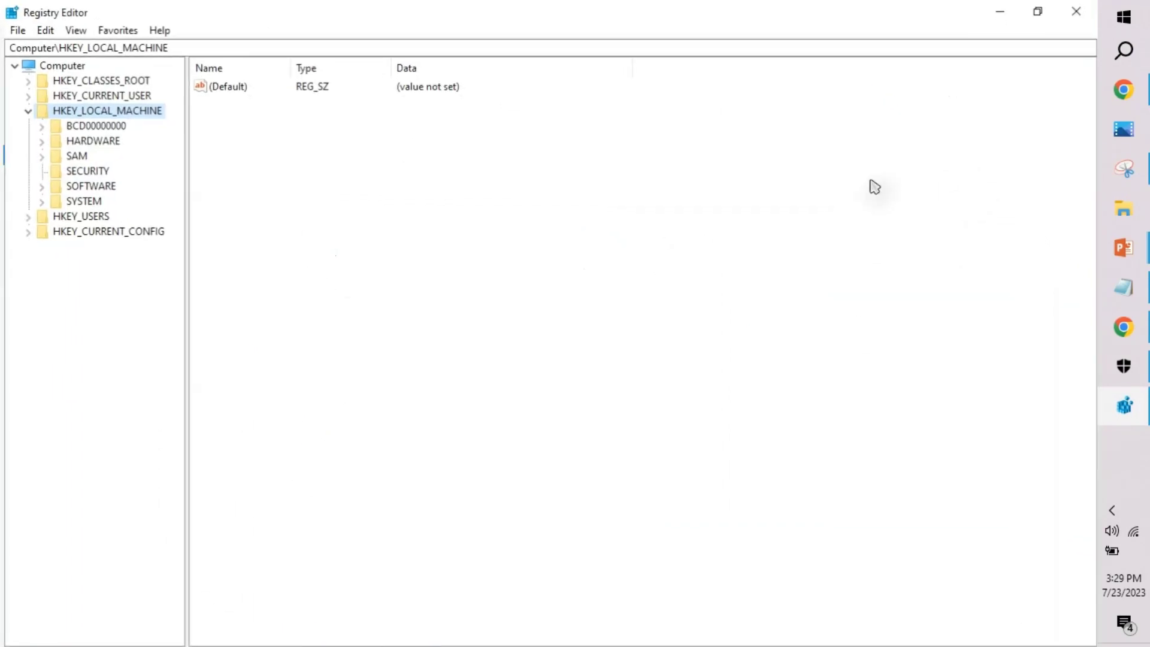
left_click(24, 108)
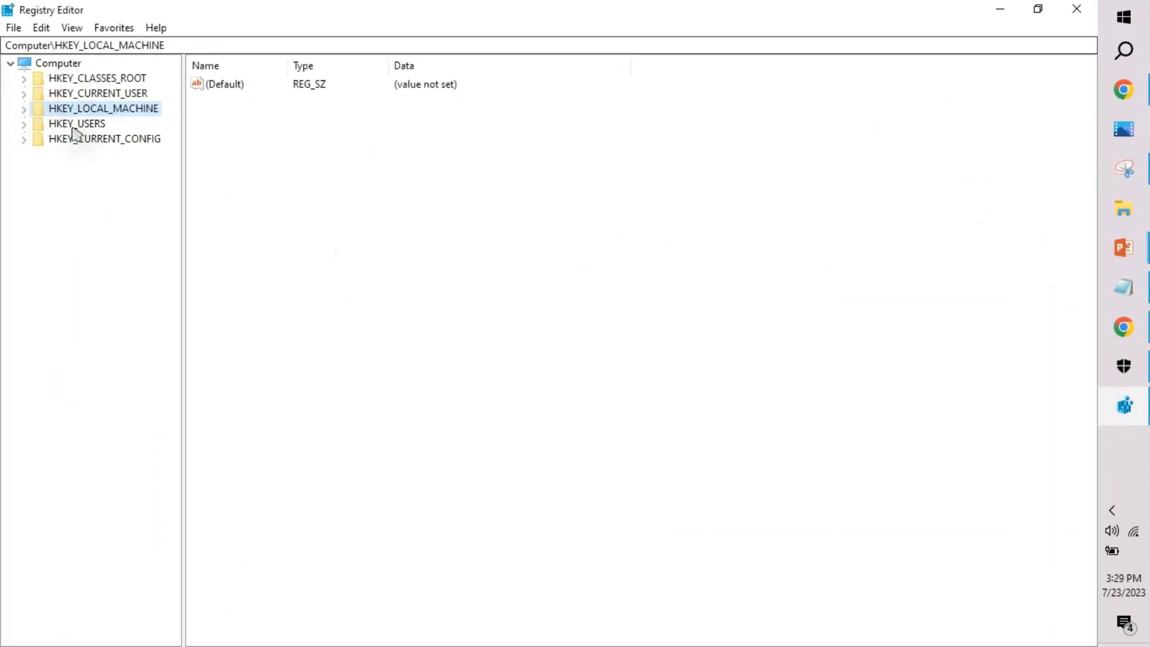
left_click(24, 108)
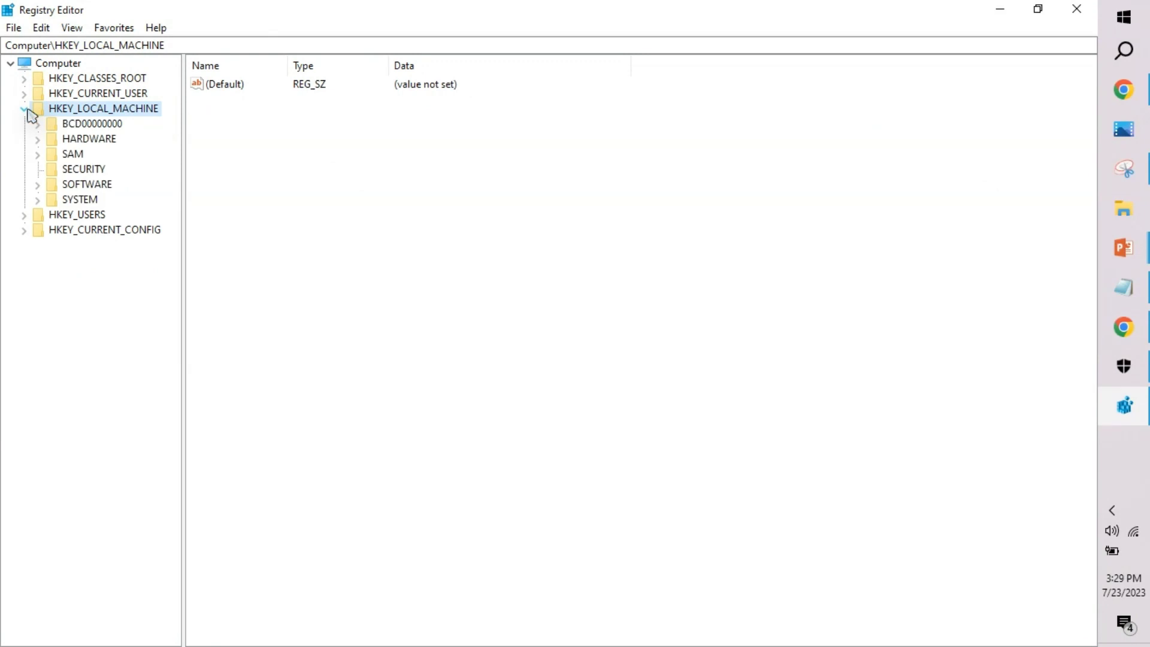
Navigate to and select SOFTWARE\Policies\Microsoft\Windows Defender in the key tree
left_click(37, 185)
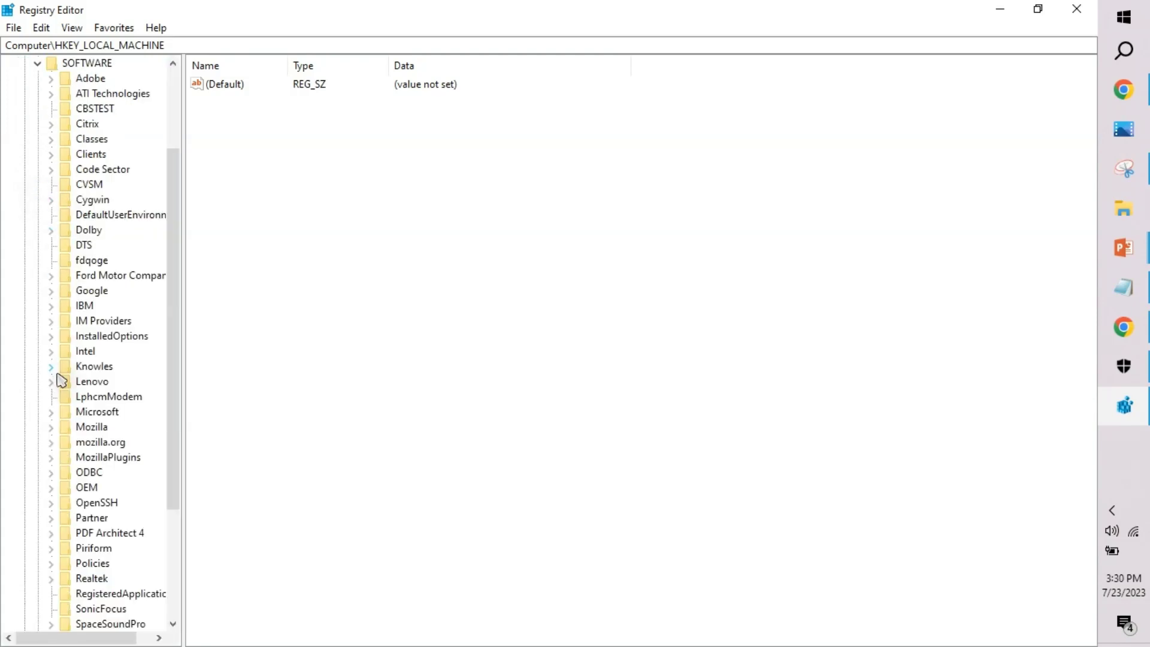
left_click(50, 563)
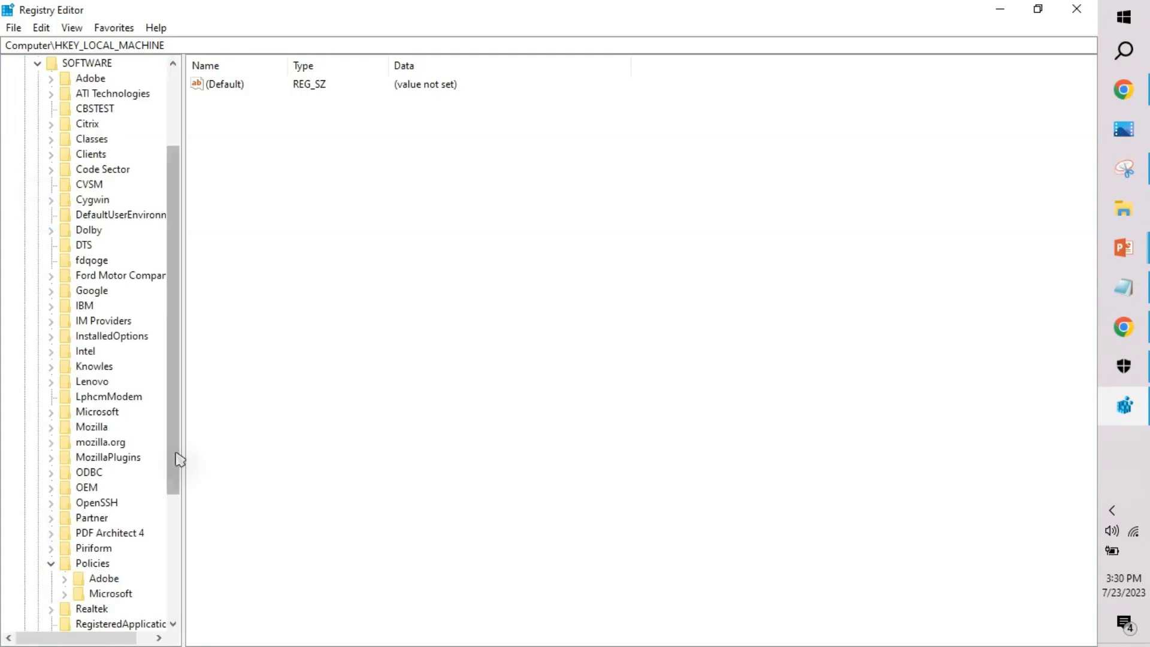
left_click_drag(174, 441, 178, 513)
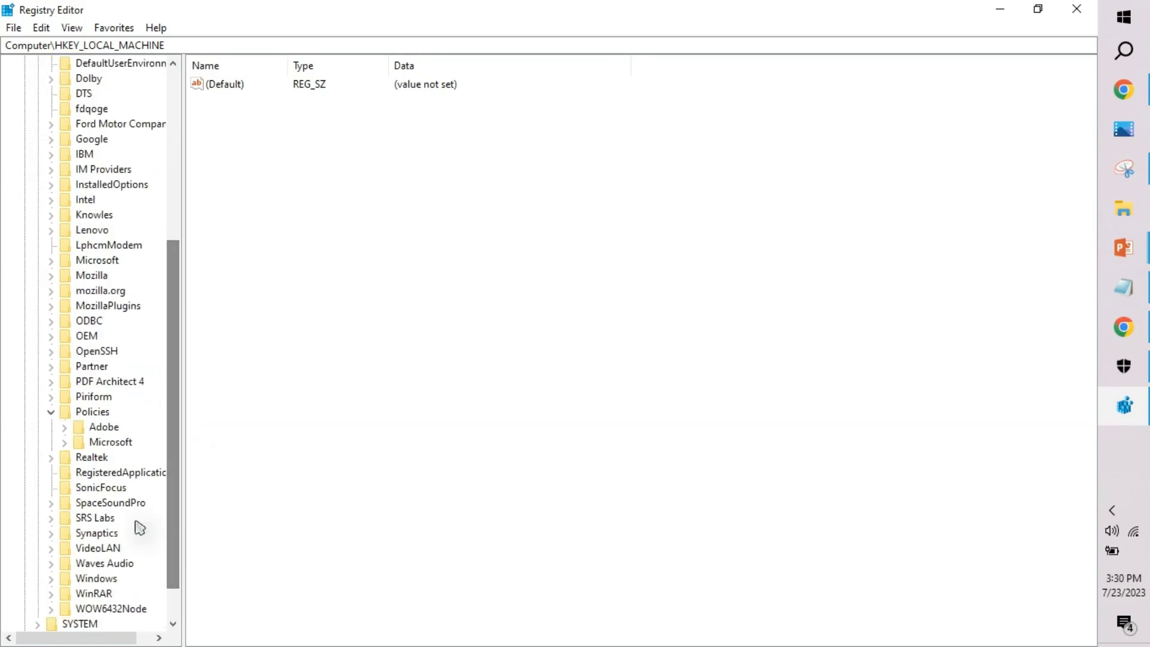
left_click(65, 442)
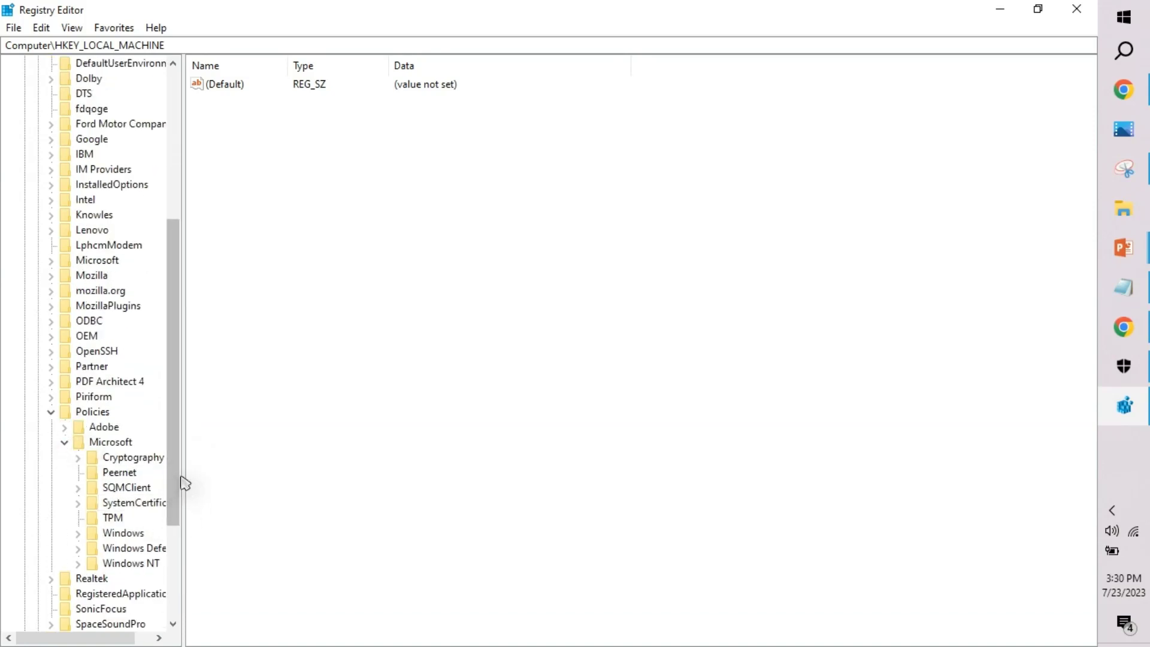
left_click_drag(183, 480, 267, 498)
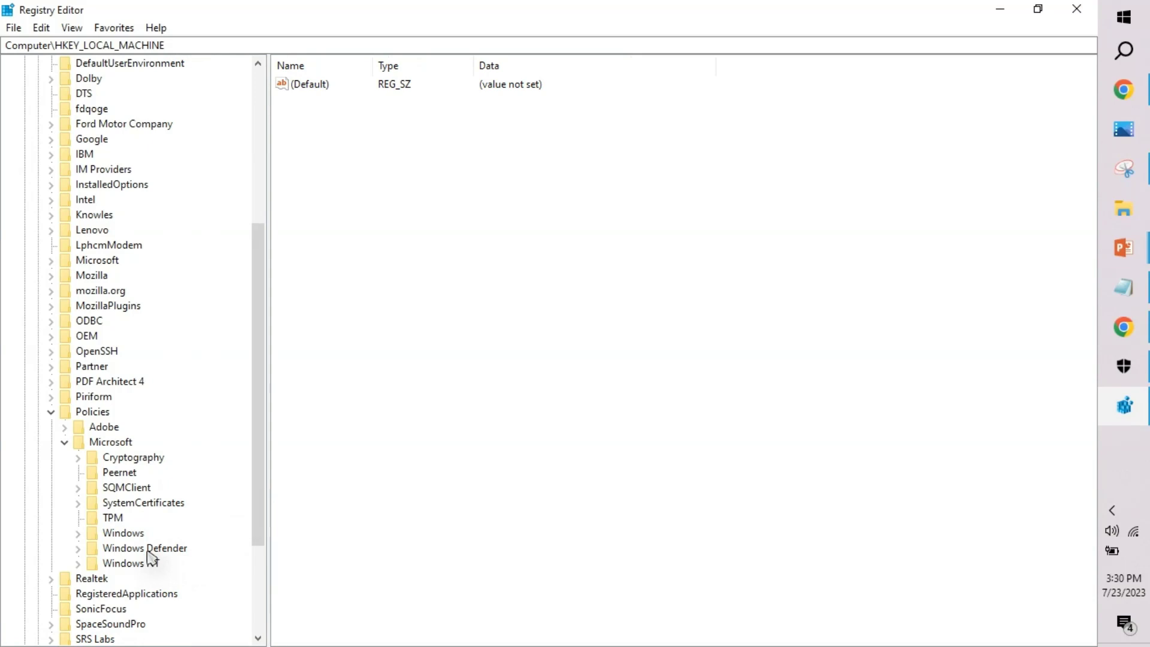
left_click(149, 551)
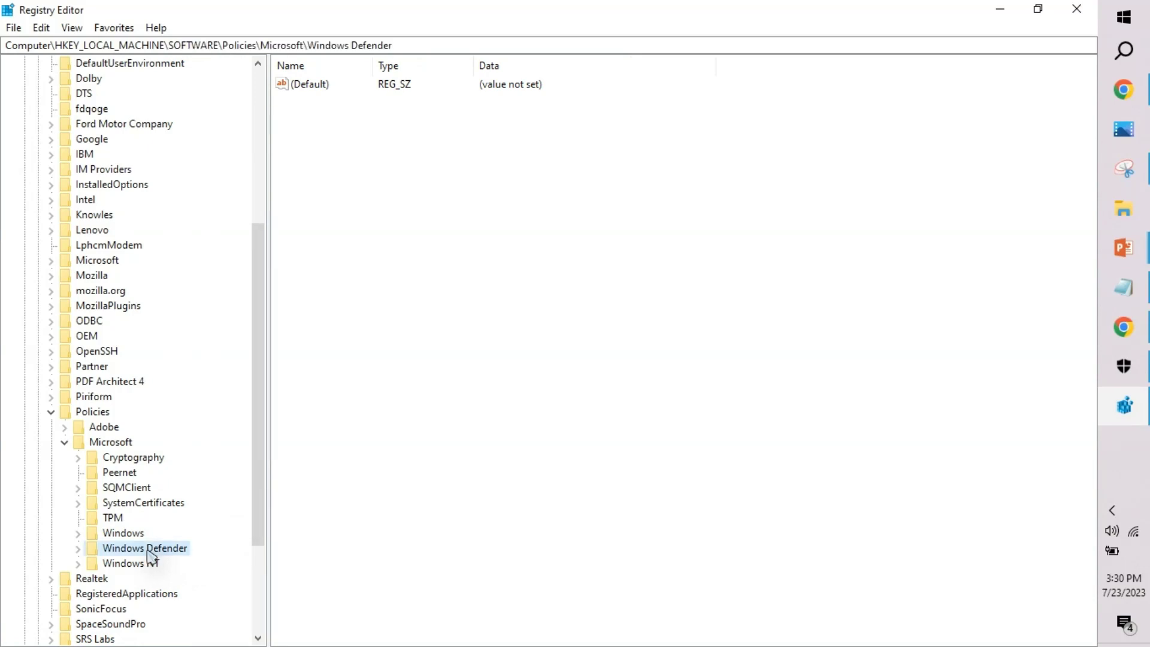
Add a new DWORD (32-bit) Value under the Windows Defender key
right_click(151, 557)
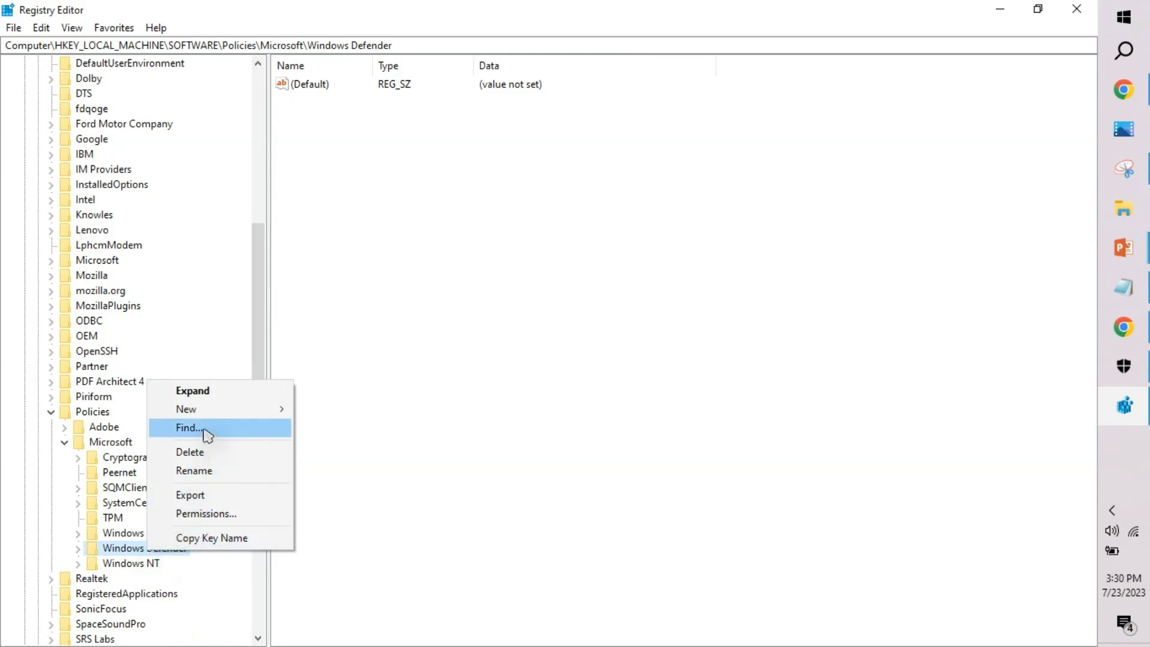
mouse_move(244, 414)
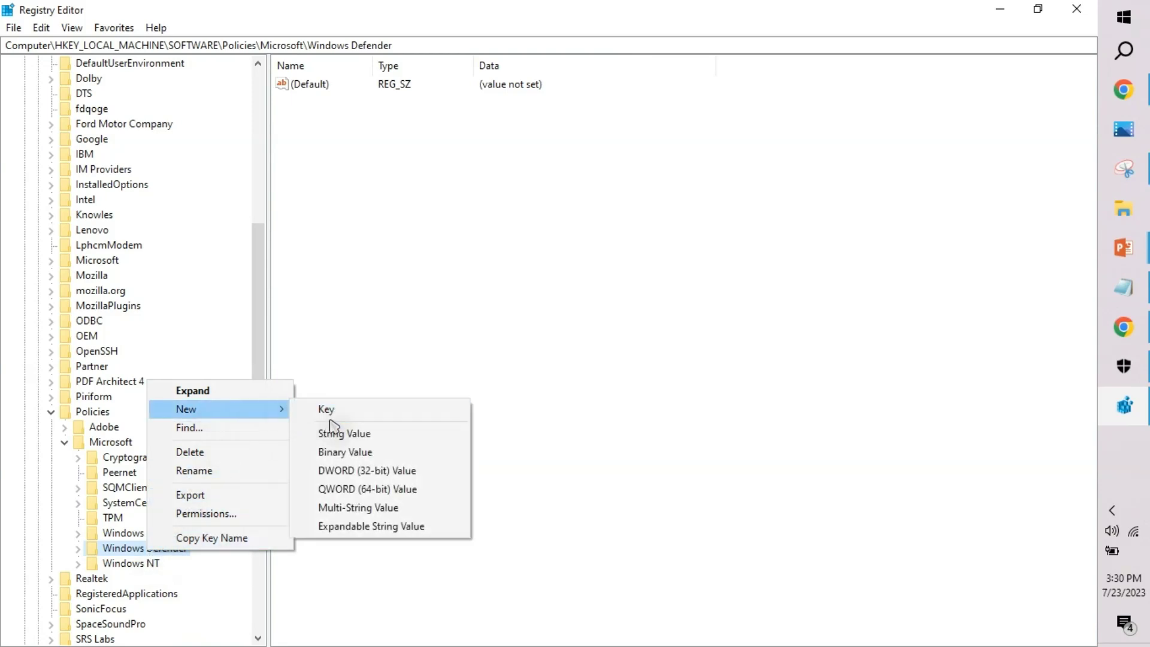
left_click(348, 470)
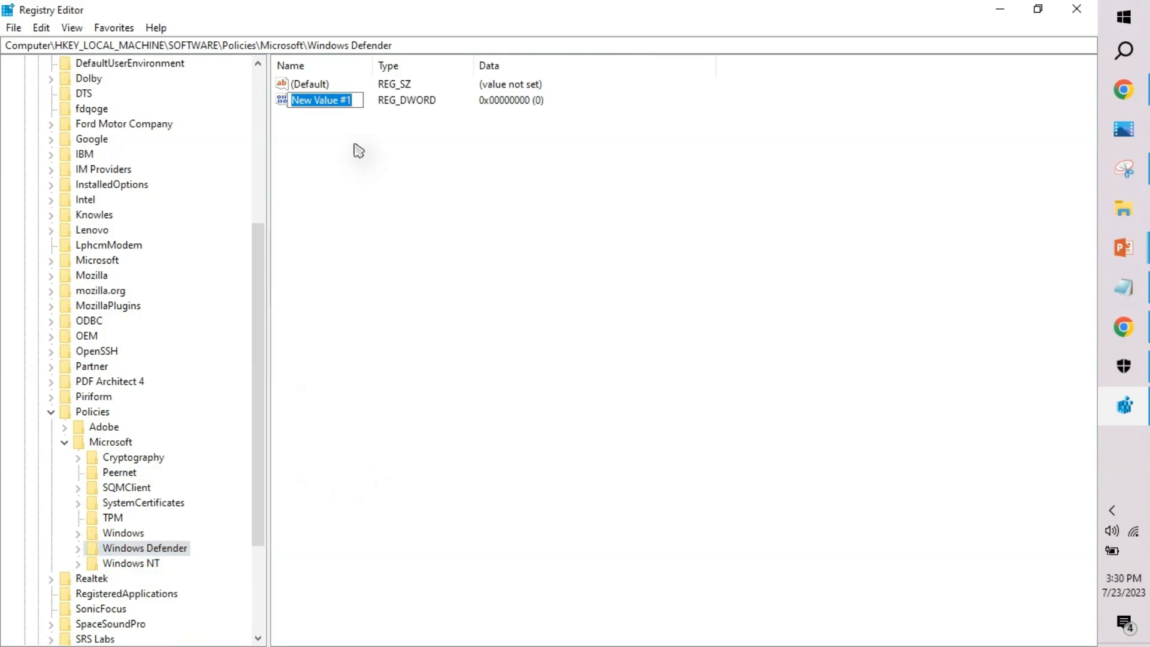
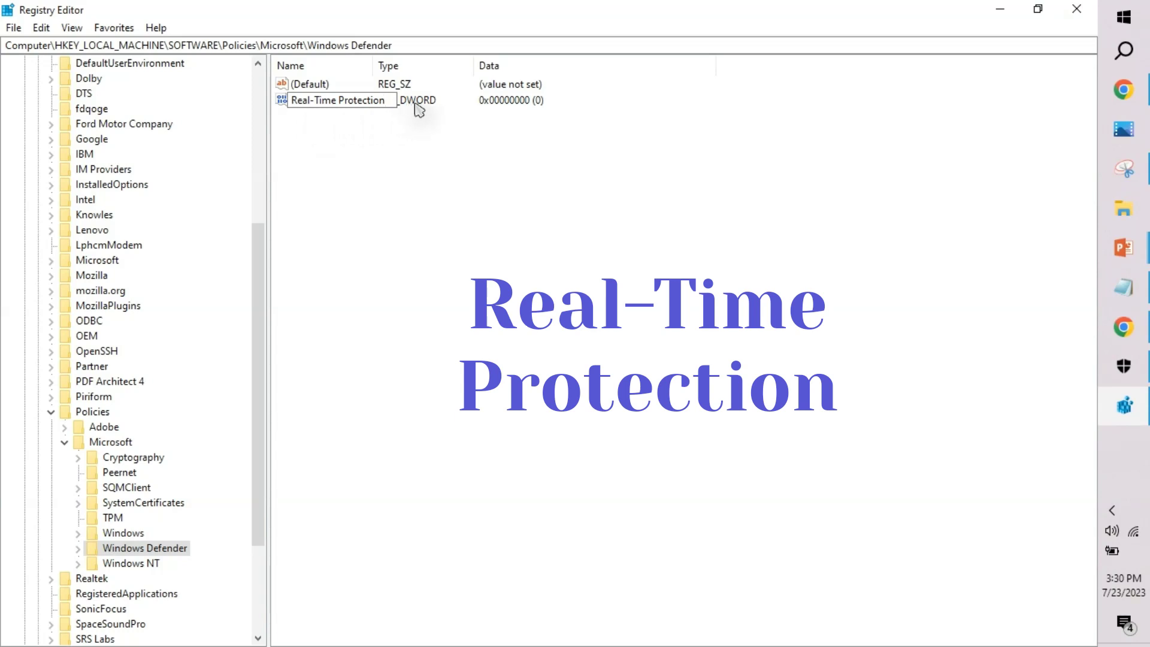
Commit the name 'Real-Time Protection' for the new DWORD value
key("Return")
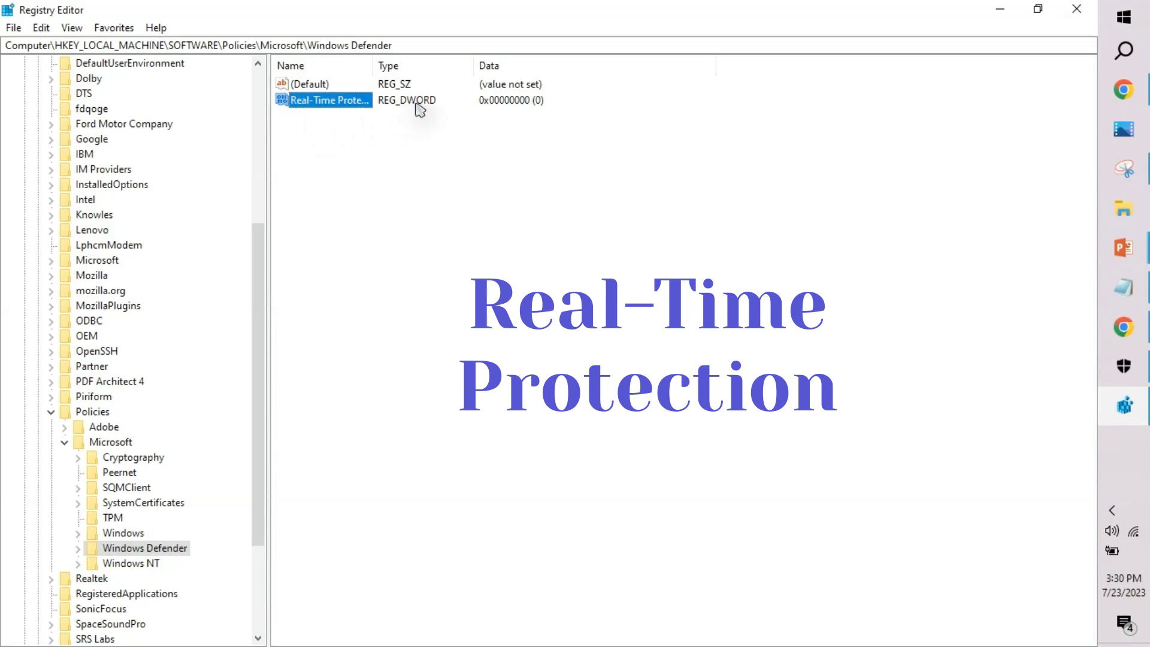
Bring up the Edit DWORD (32-bit) Value editor for Real-Time Protection, still showing data 0
double_click(350, 108)
left_click_drag(206, 85, 417, 102)
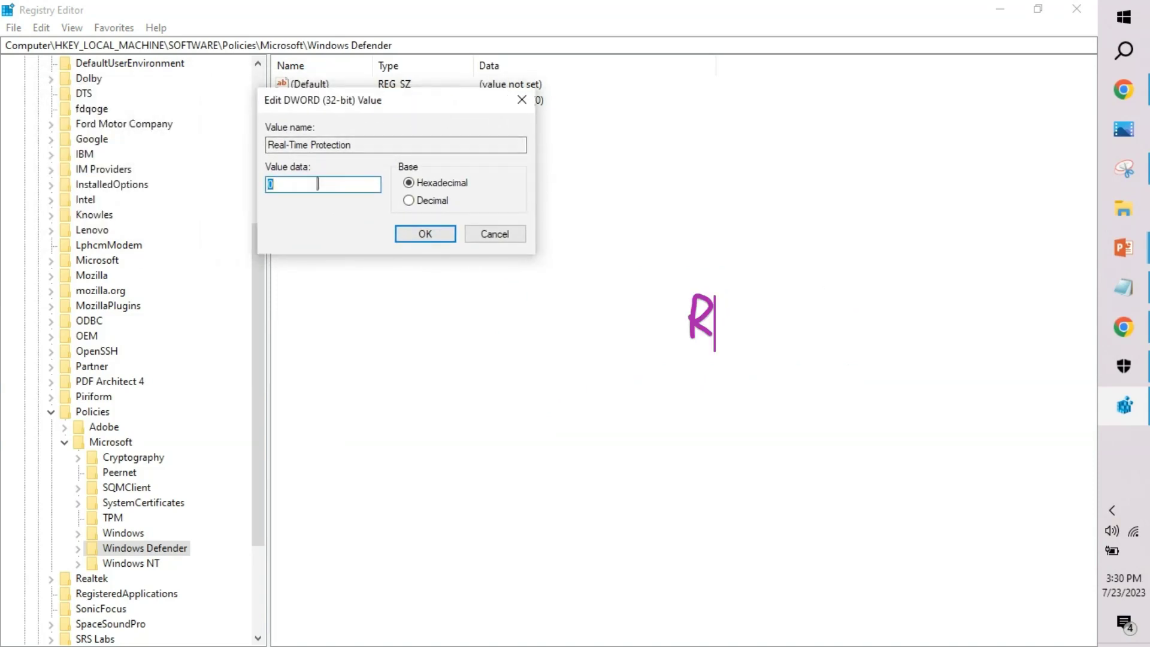
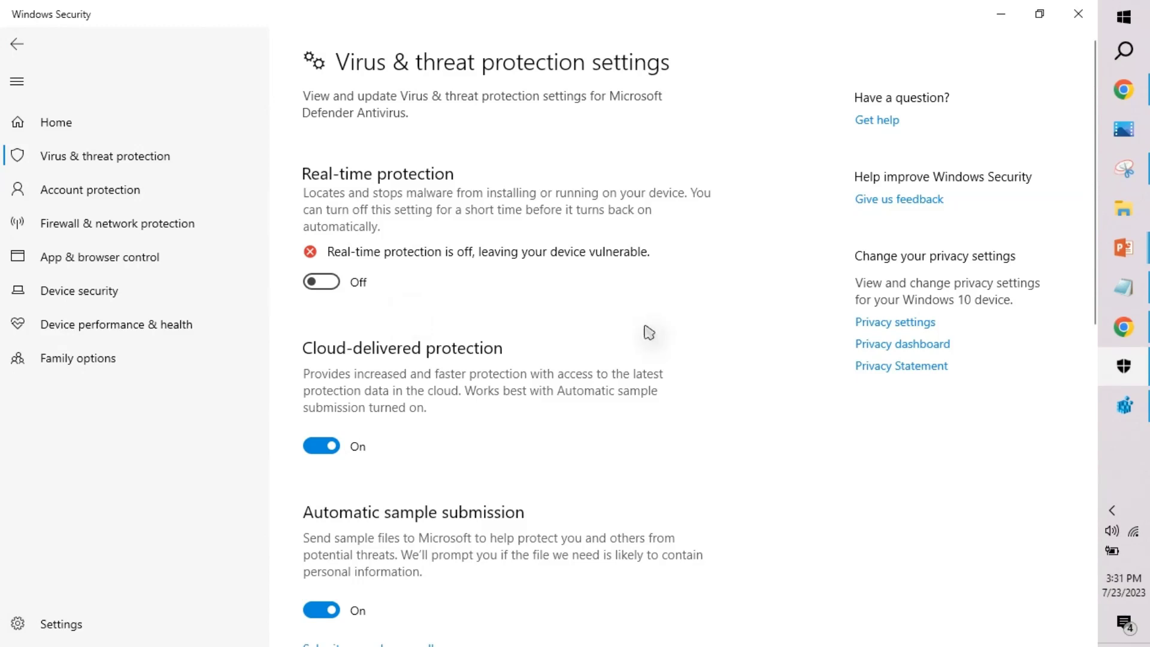
Return to Registry Editor, where the Real-Time Protection DWORD under Windows Defender policies is 1
left_click(1114, 414)
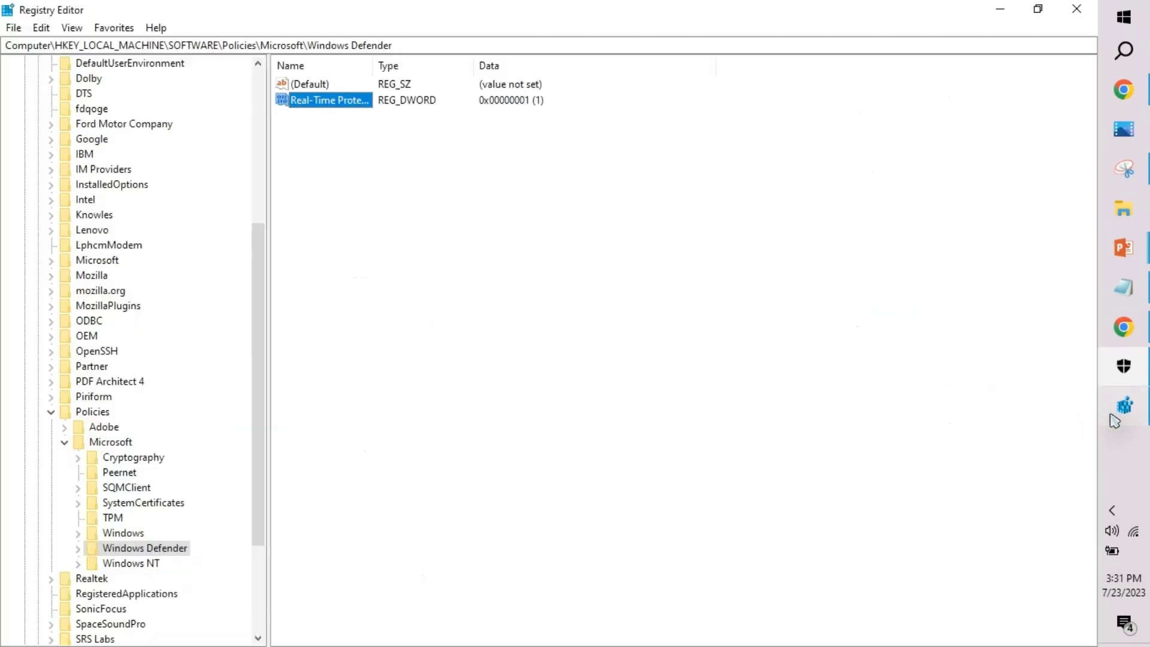
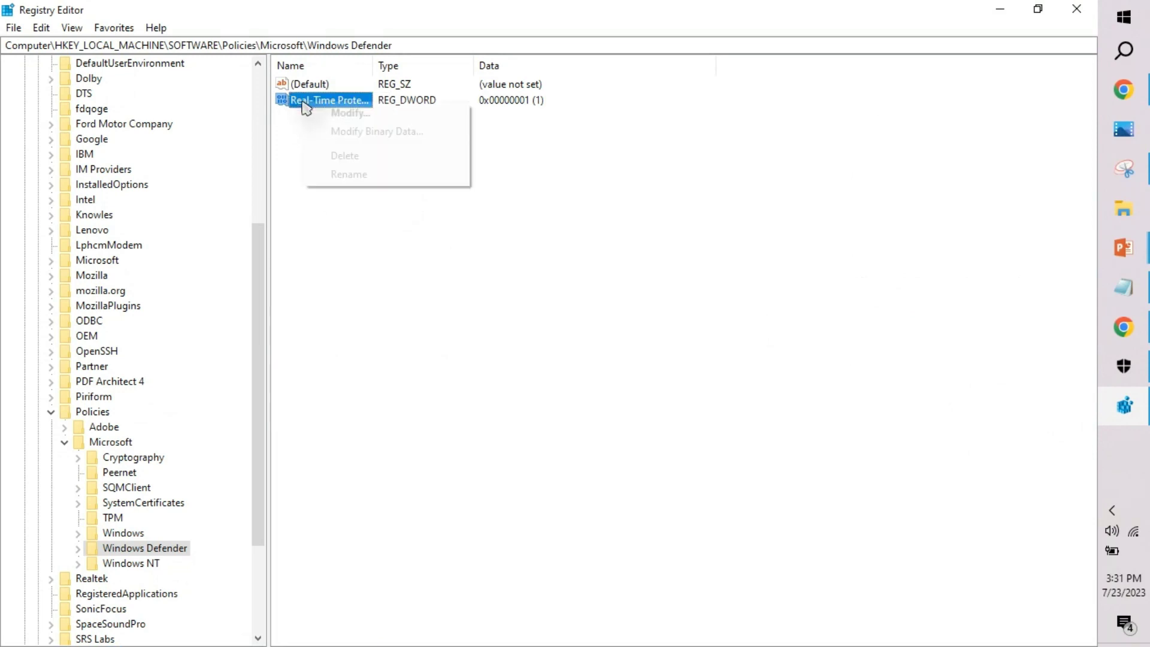
Delete the Real-Time Protection DWORD from the Windows Defender policies key, confirming the deletion
left_click(356, 159)
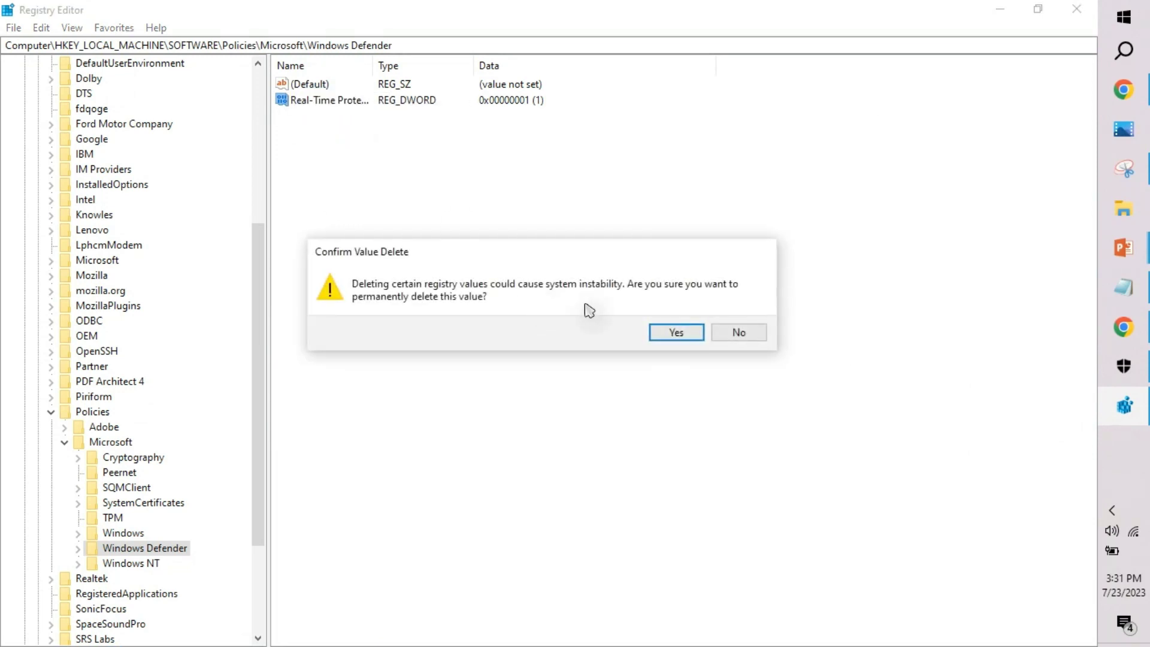
left_click(665, 331)
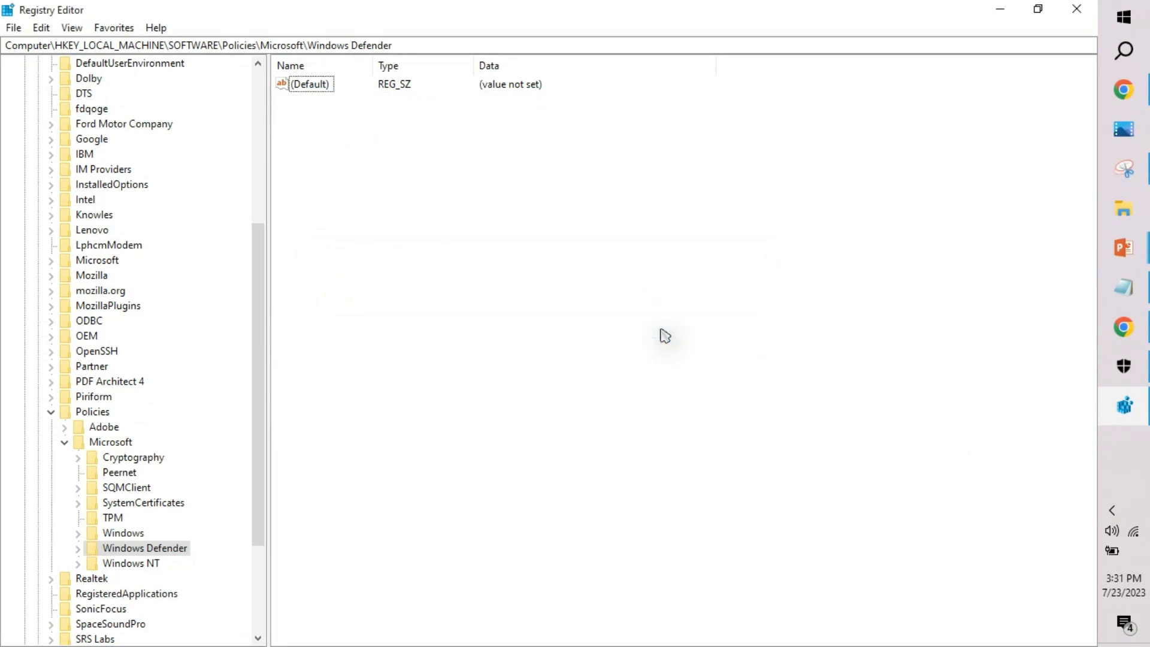
Close Registry Editor and switch Windows Security's Real-time protection toggle to On
left_click(1076, 9)
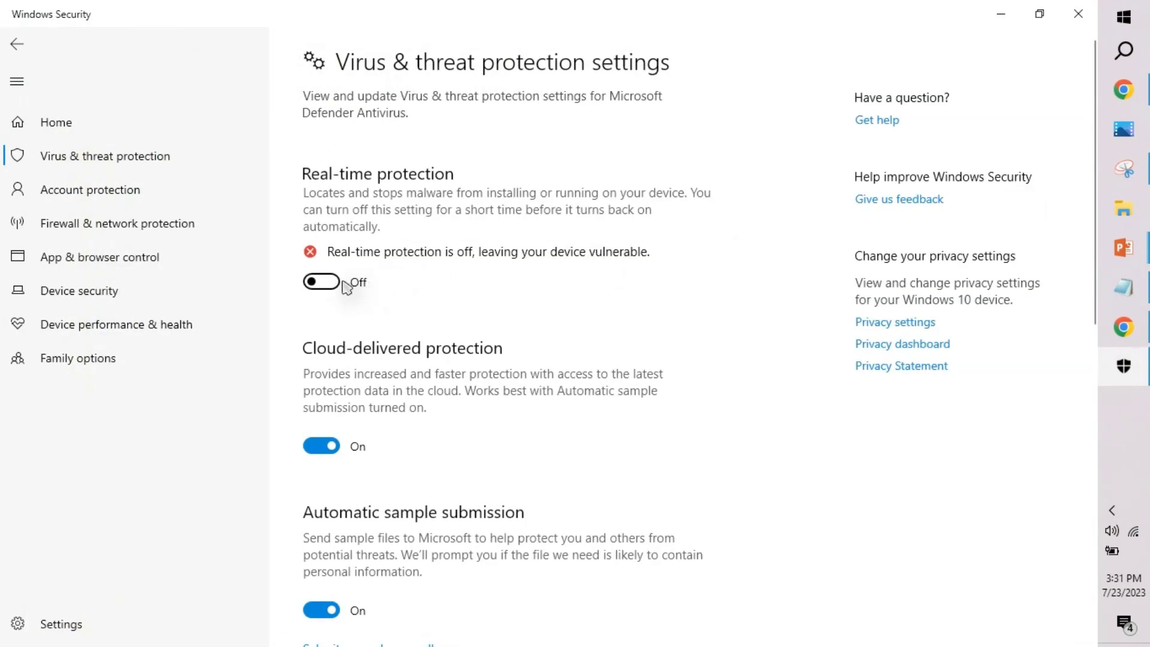
left_click(333, 283)
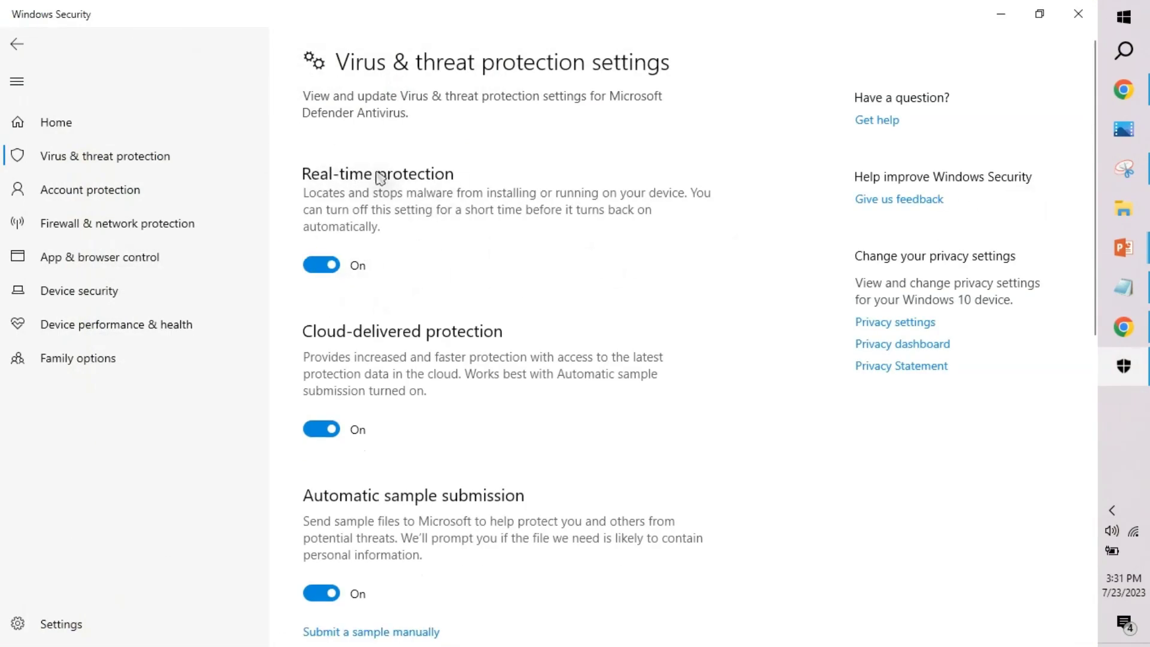